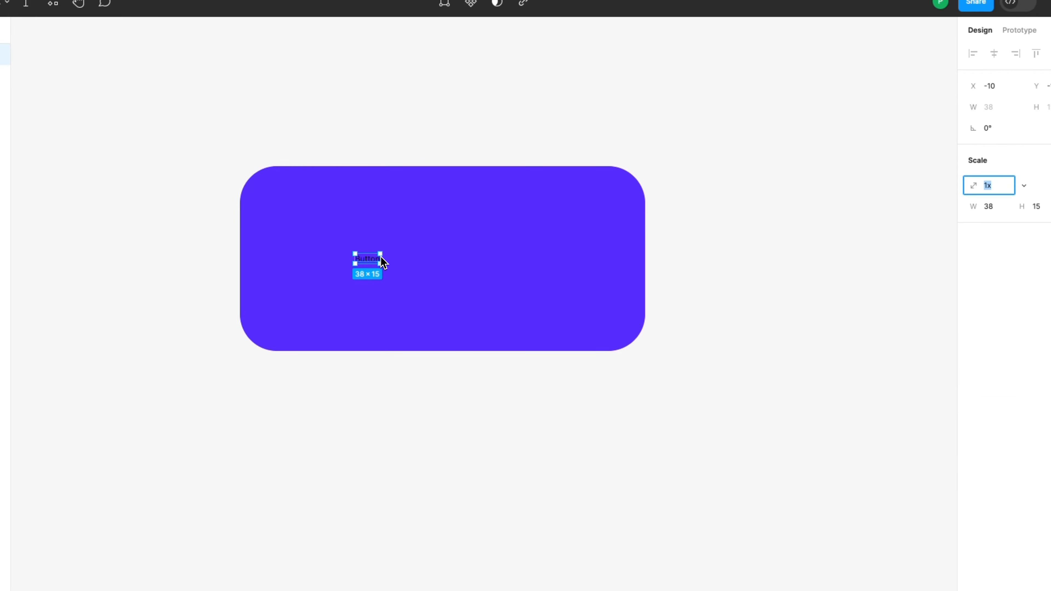
# - Scale the Button text up to about 383 × 148 over the purple rectangle and set its fill to white (FFFFFF)
pyautogui.moveTo(381, 258); pyautogui.dragTo(605, 256)
pyautogui.moveTo(542, 259); pyautogui.dragTo(511, 260)
pyautogui.press('v')
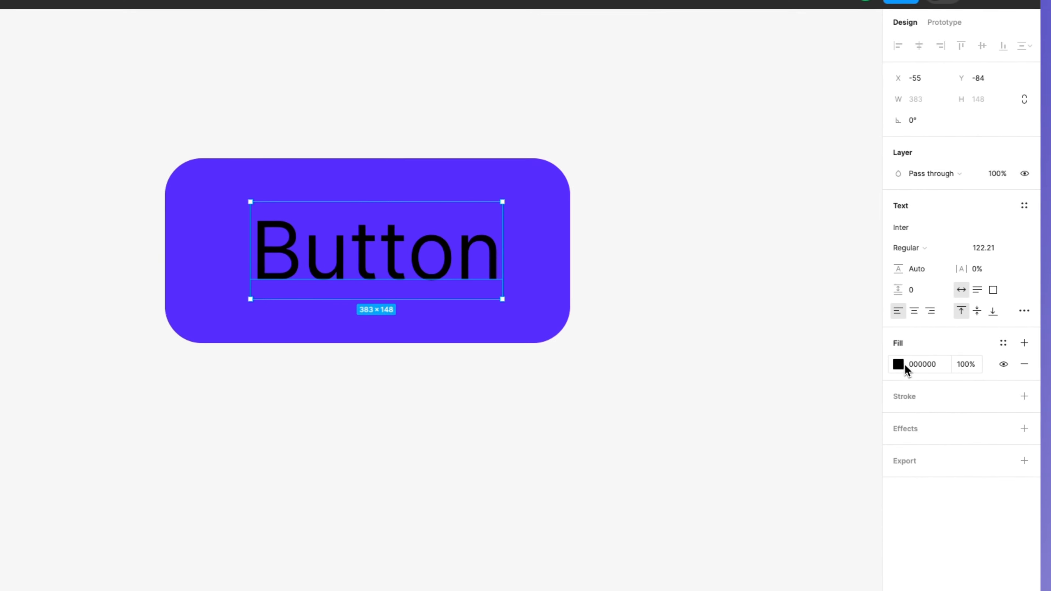
pyautogui.click(940, 368)
pyautogui.moveTo(861, 364); pyautogui.dragTo(598, 232)
# - Set the font size of the Button text to 122
pyautogui.click(992, 253)
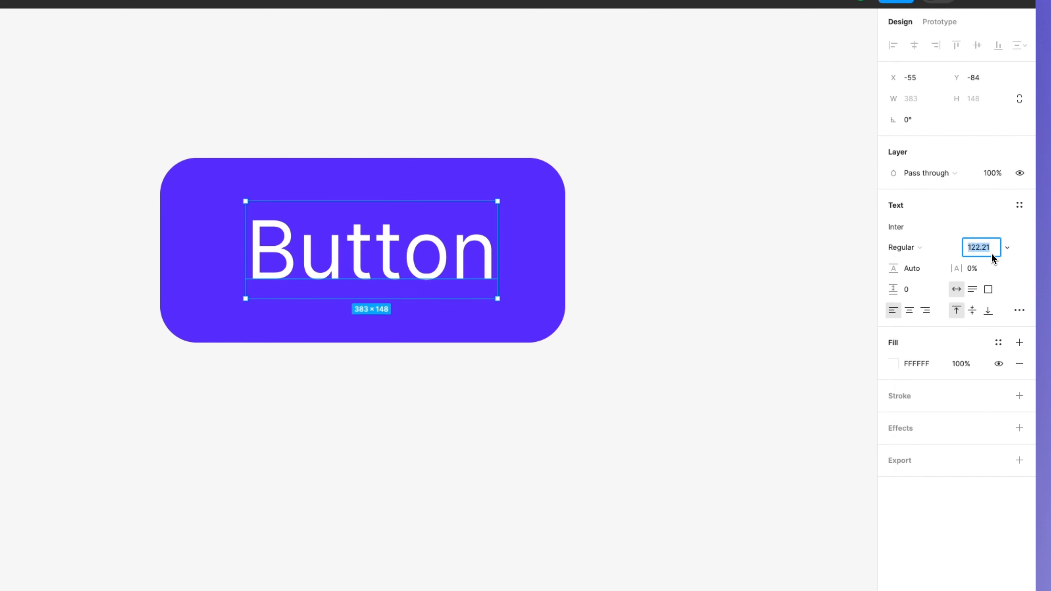
pyautogui.click(992, 253)
pyautogui.press('BackSpace')
pyautogui.press('BackSpace')
pyautogui.press('BackSpace')
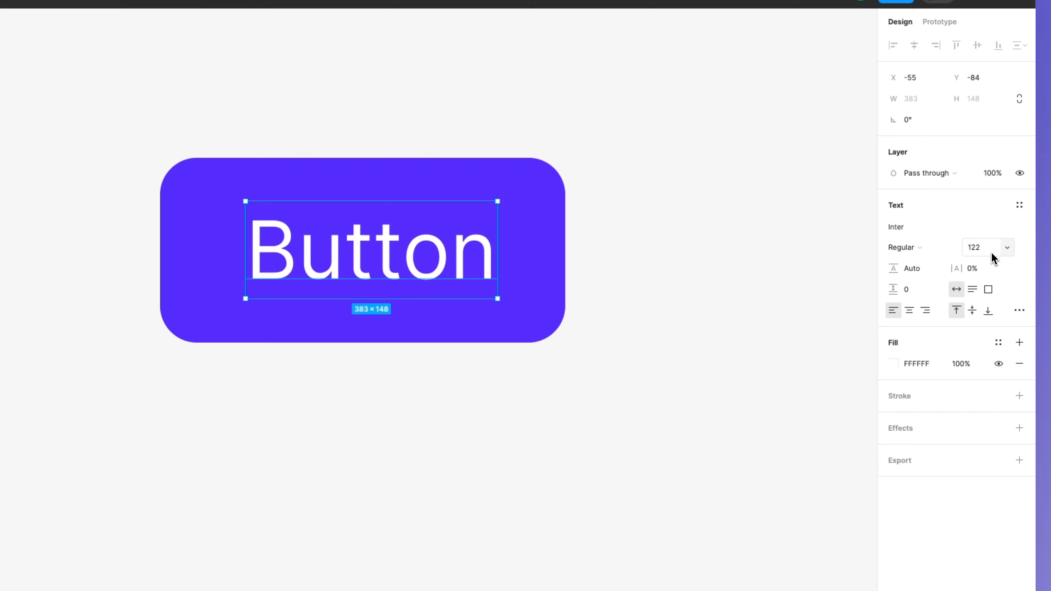
pyautogui.press('Return')
# - Set the Button text's weight to Semi Bold and centre it on the purple rectangle
pyautogui.click(917, 248)
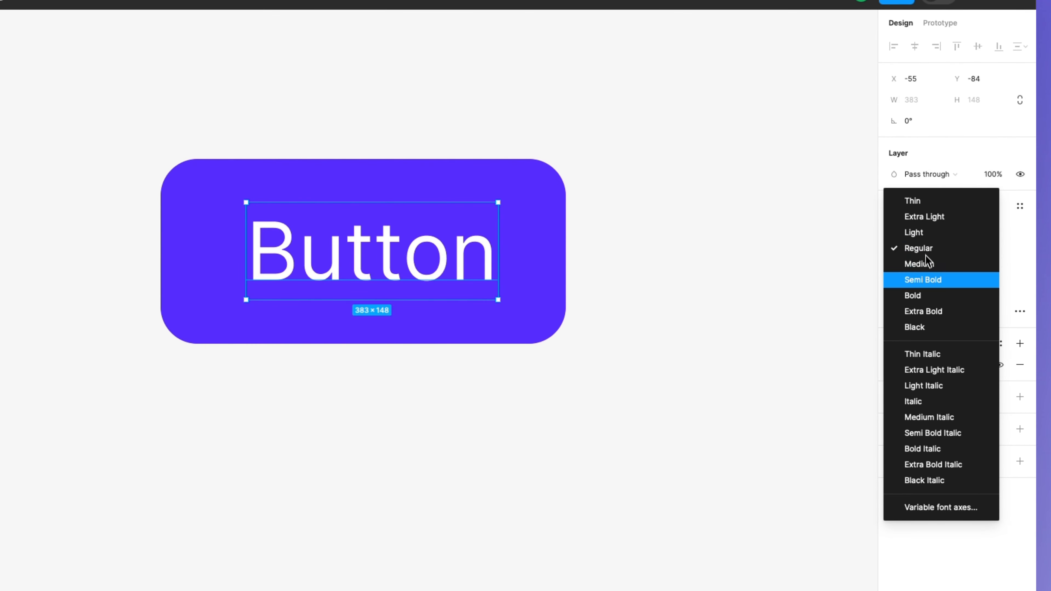
pyautogui.click(929, 280)
pyautogui.click(654, 254)
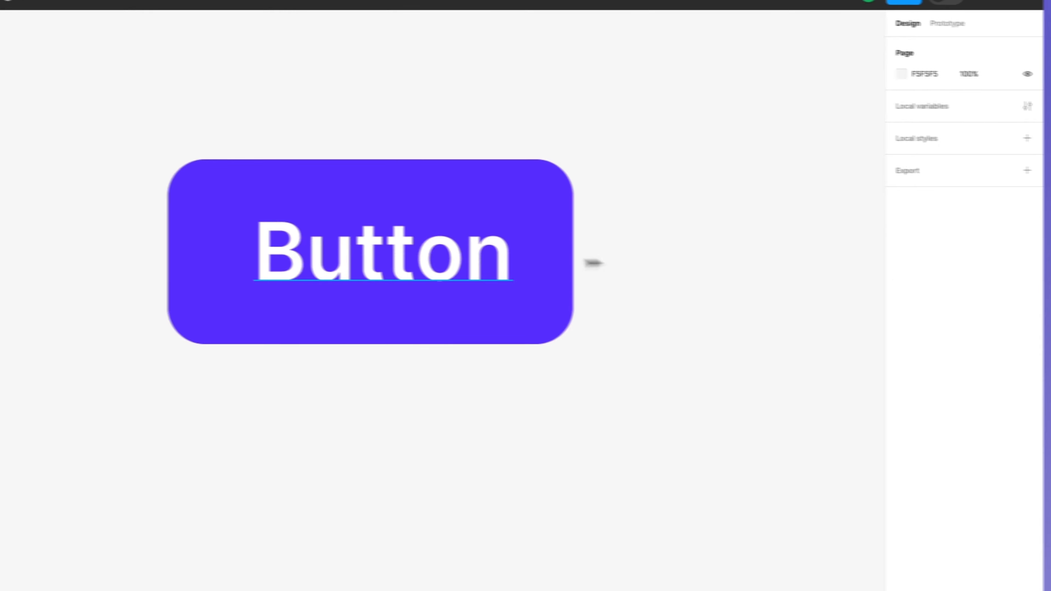
pyautogui.moveTo(451, 257)
pyautogui.mouseDown()
pyautogui.moveTo(428, 258)
pyautogui.moveTo(439, 258)
pyautogui.mouseUp()
pyautogui.moveTo(544, 269); pyautogui.dragTo(543, 269)
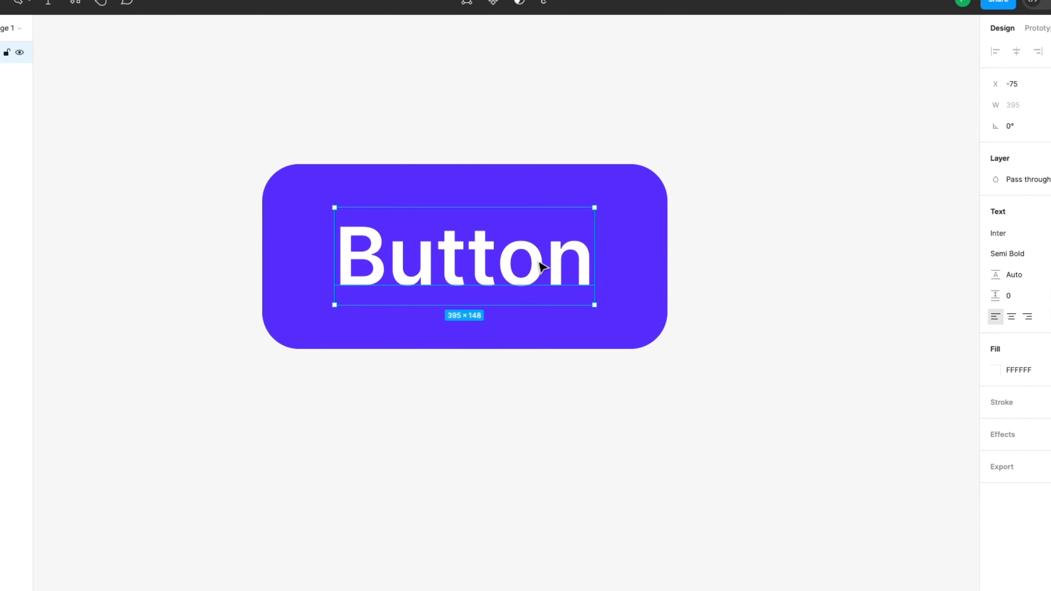
# - Create a component from the Button text and its rectangle, and check it among the local assets
pyautogui.moveTo(745, 209); pyautogui.dragTo(378, 362)
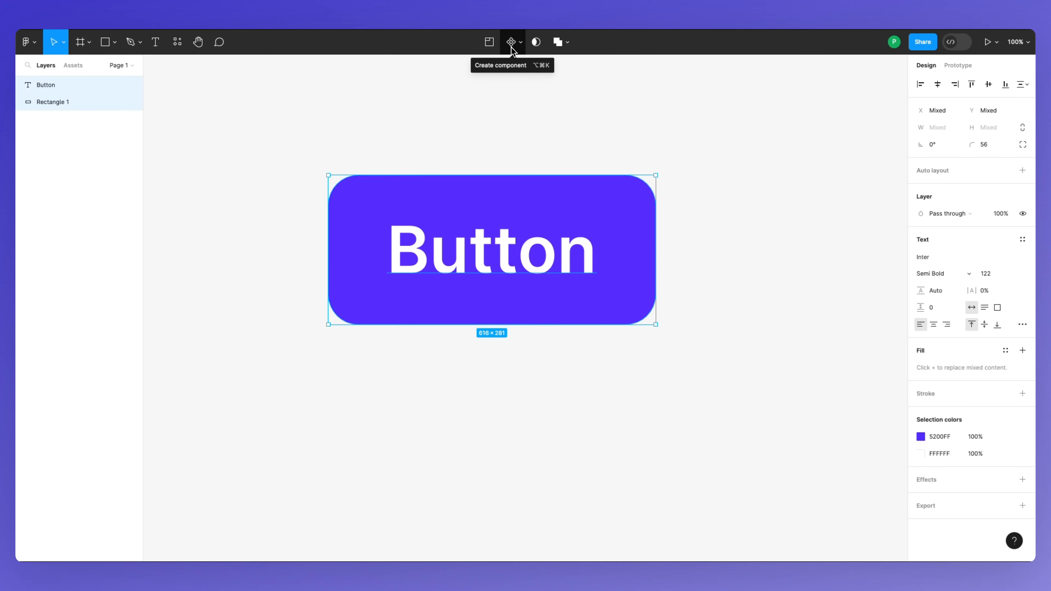
pyautogui.rightClick(497, 206)
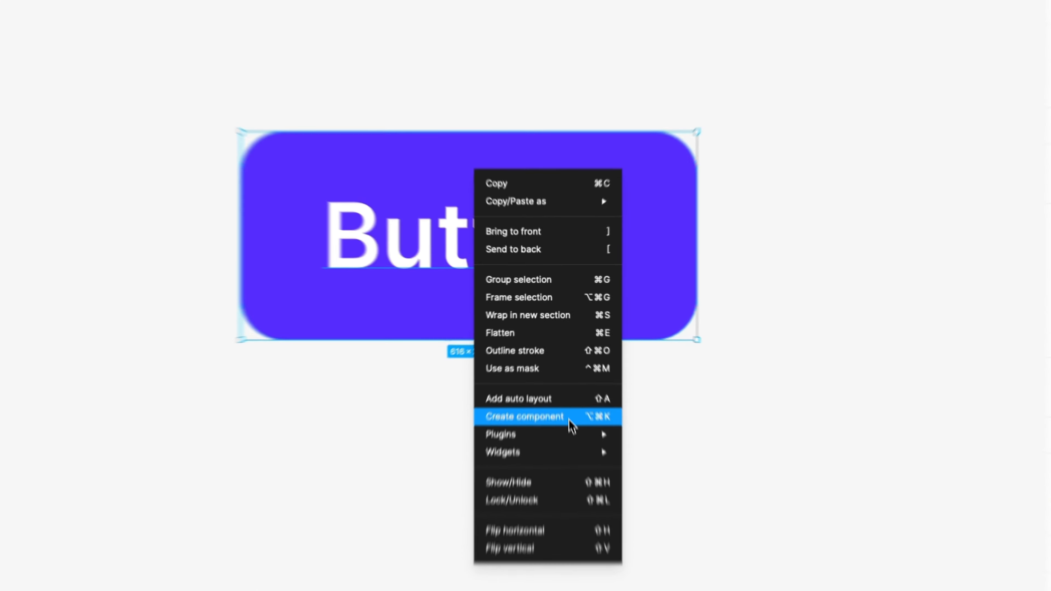
pyautogui.click(566, 381)
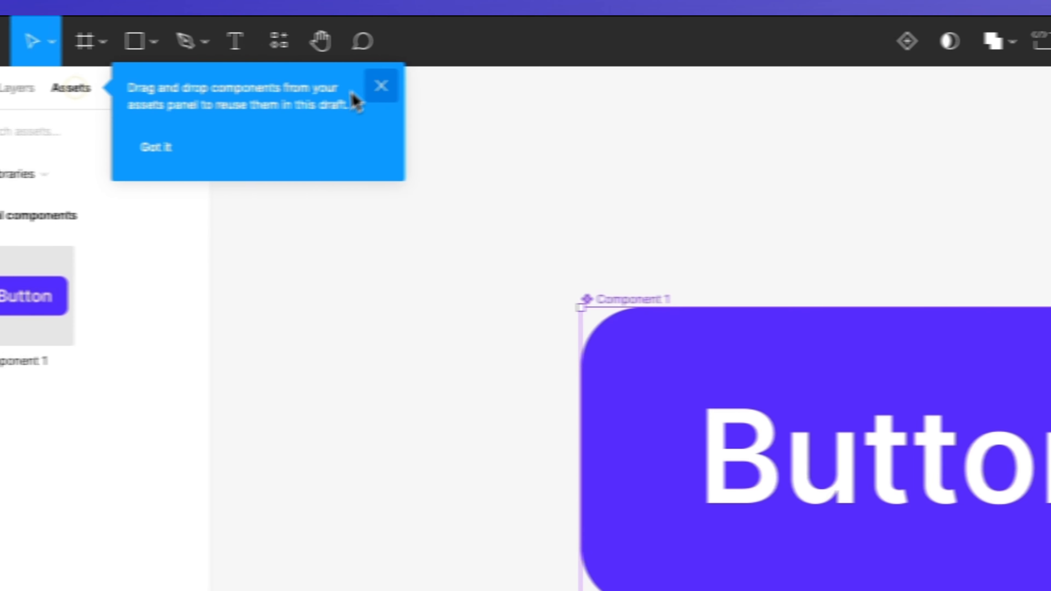
pyautogui.click(381, 86)
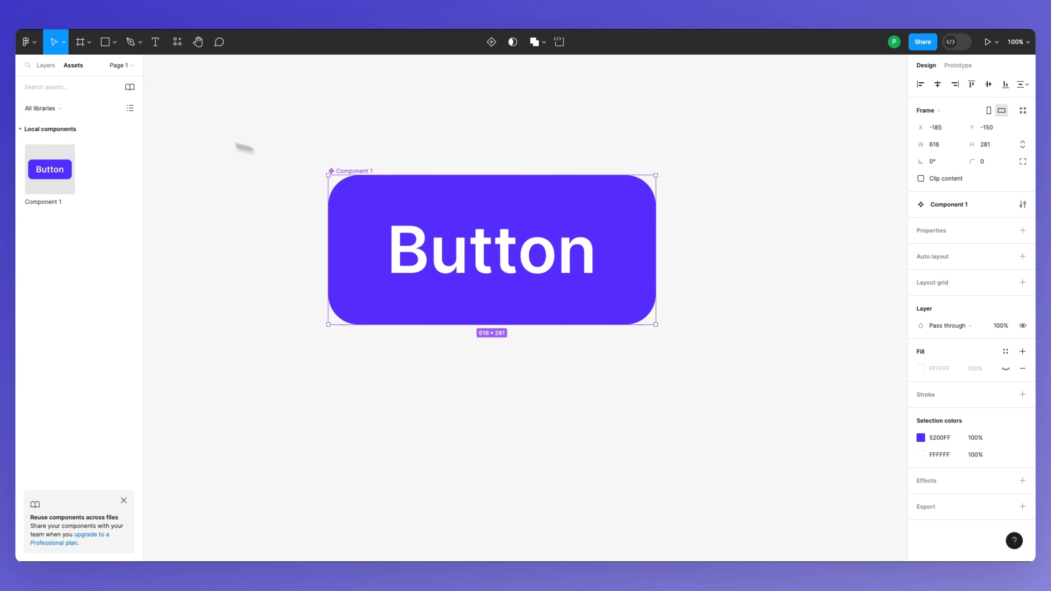
pyautogui.click(48, 66)
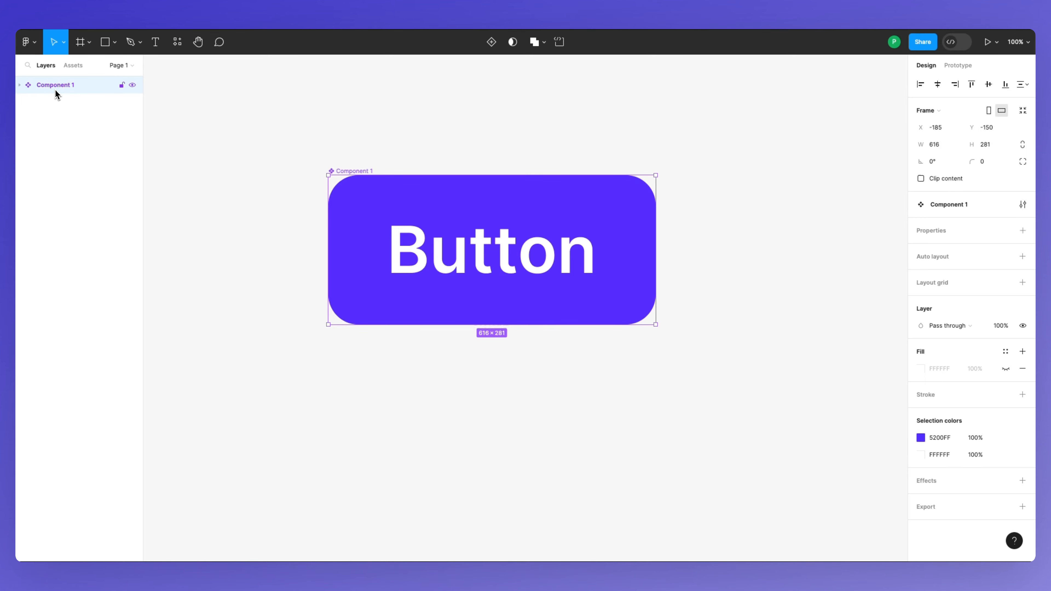
# - Duplicate the button component as an instance aligned directly below the original, at X -185, Y 305
pyautogui.scroll(-5, 467, 248)
pyautogui.hscroll(-2, 466, 247)
pyautogui.scroll(-1, 467, 248)
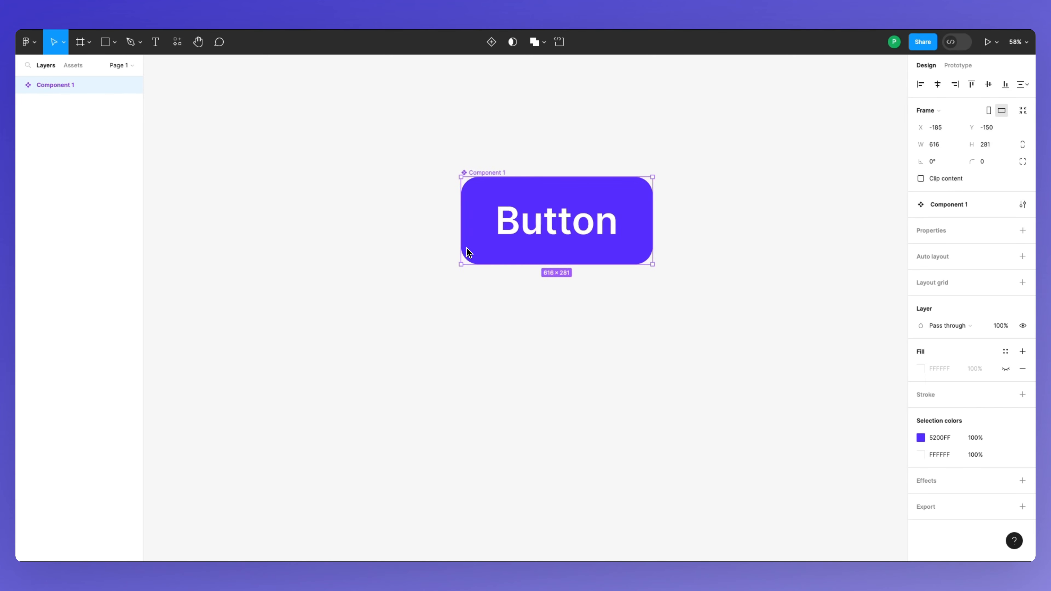
pyautogui.hscroll(-1, 577, 207)
pyautogui.hscroll(2, 537, 209)
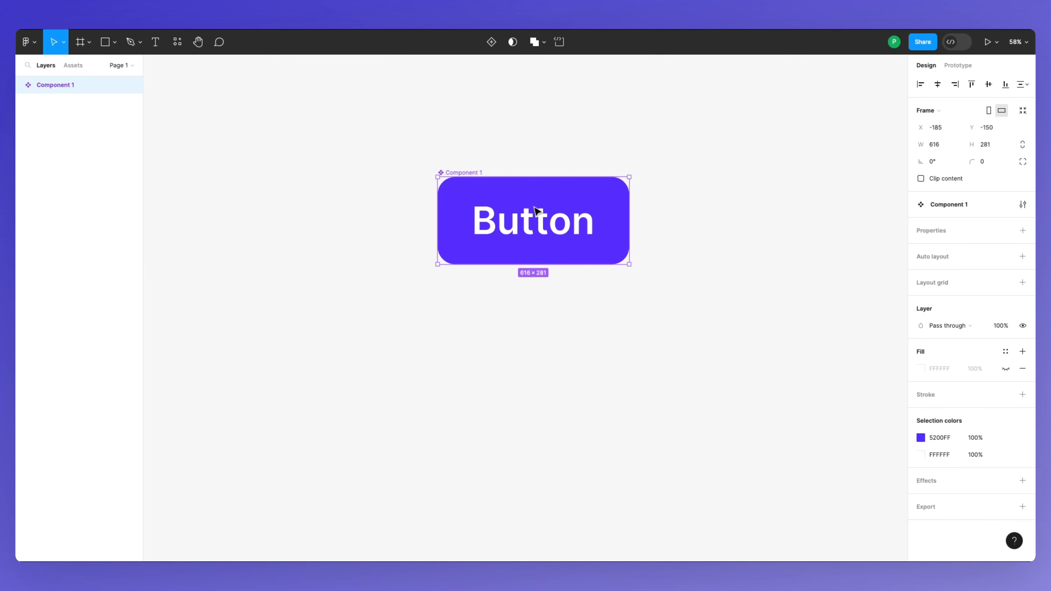
pyautogui.moveTo(536, 211); pyautogui.dragTo(545, 364)
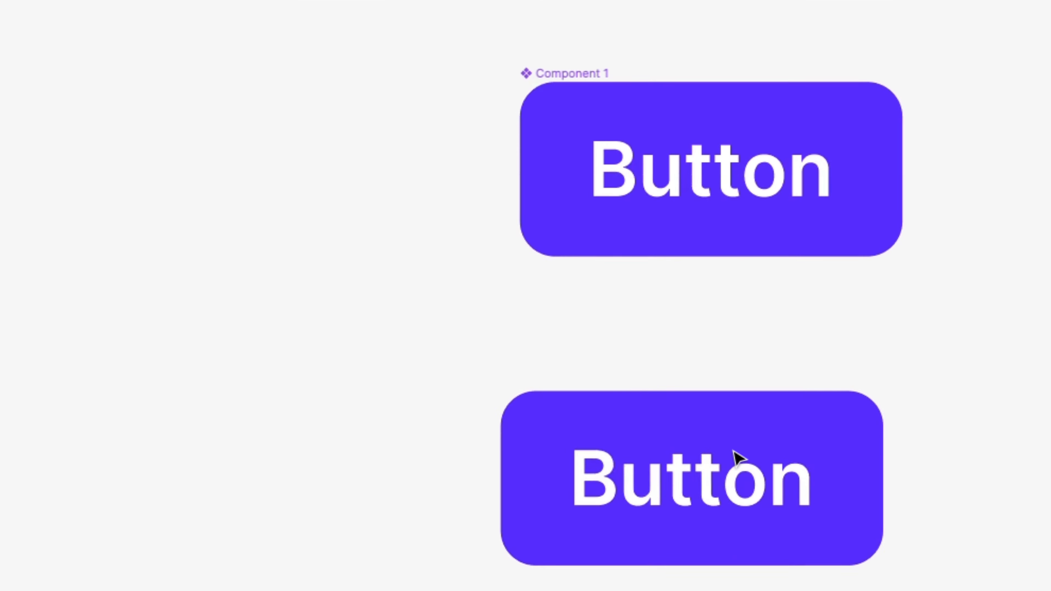
pyautogui.moveTo(733, 452); pyautogui.dragTo(756, 432)
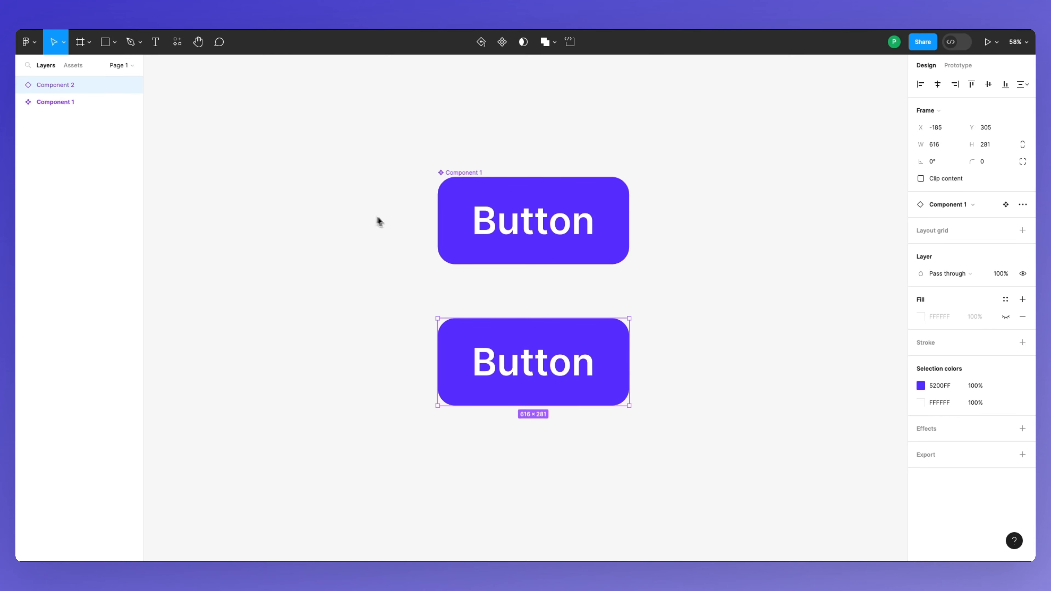
# - Place two more copies of the button instance, one on each side of the first instance in the same row
pyautogui.moveTo(578, 355); pyautogui.dragTo(313, 354)
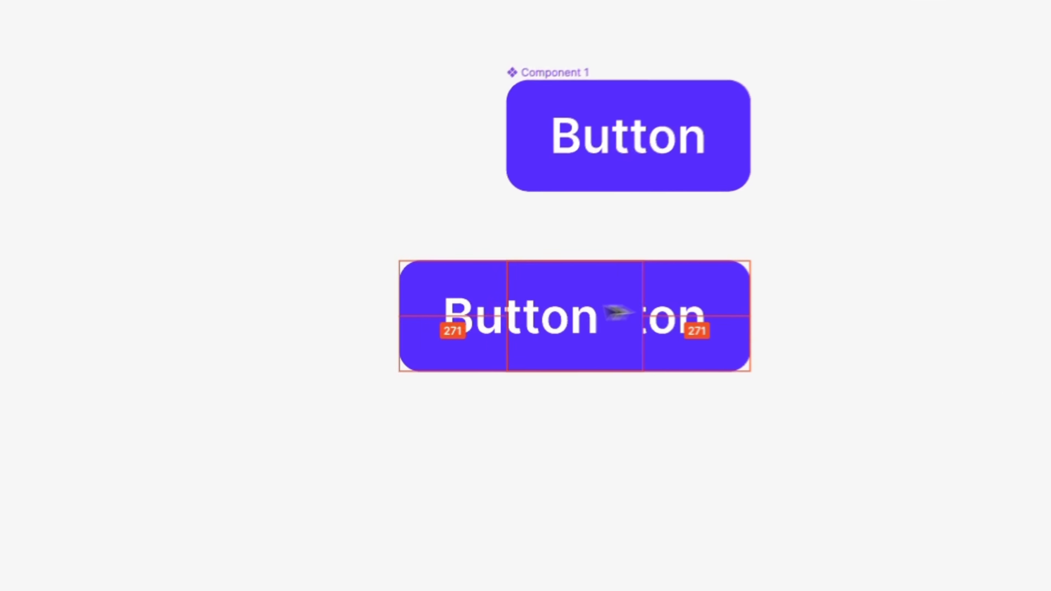
pyautogui.moveTo(349, 297); pyautogui.dragTo(1031, 281)
pyautogui.moveTo(641, 395); pyautogui.dragTo(647, 394)
pyautogui.click(610, 254)
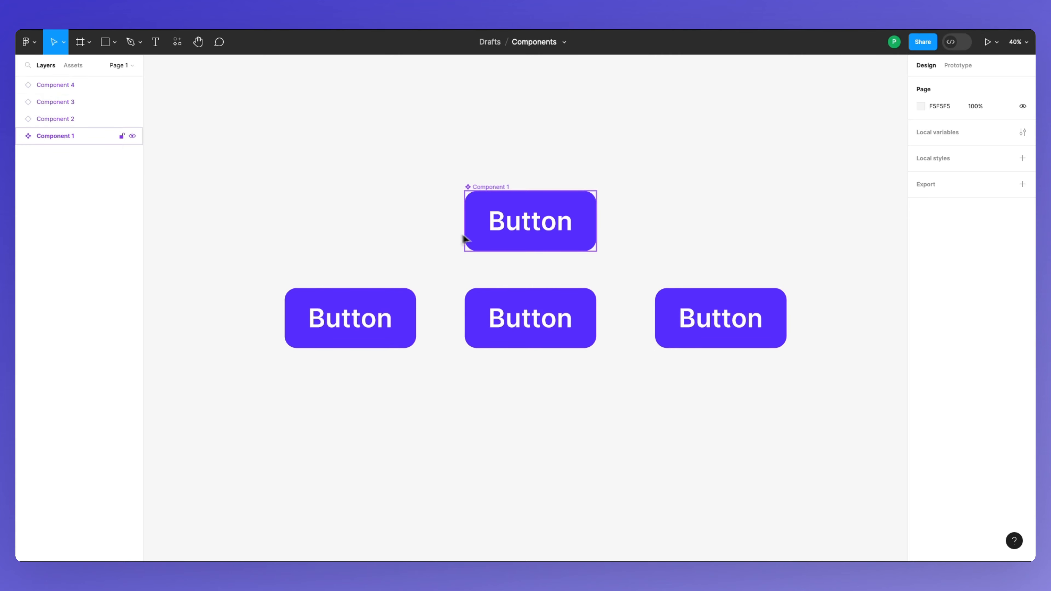
pyautogui.moveTo(375, 278); pyautogui.dragTo(727, 347)
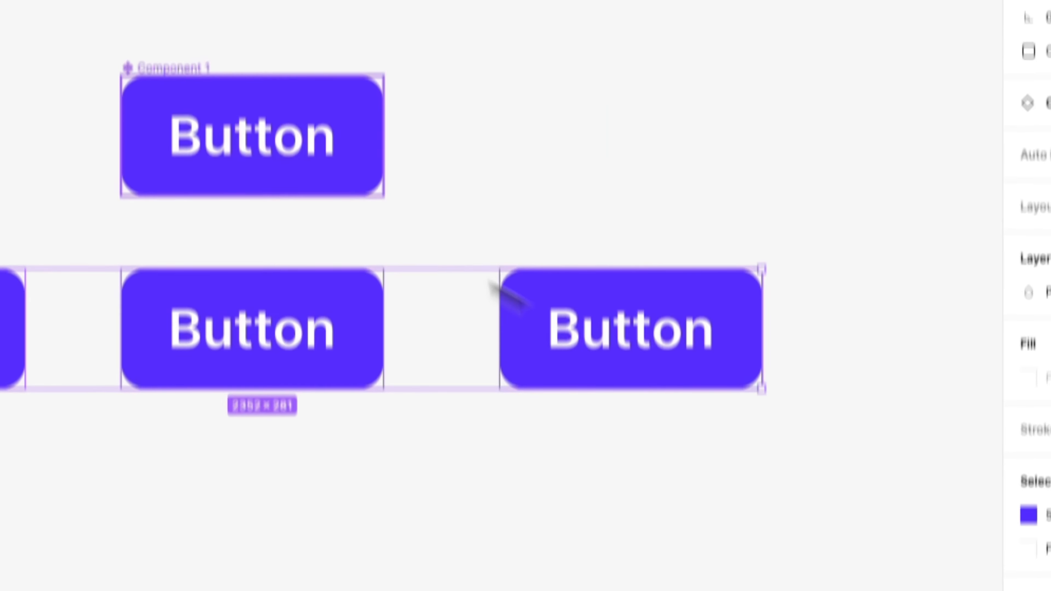
pyautogui.click(461, 207)
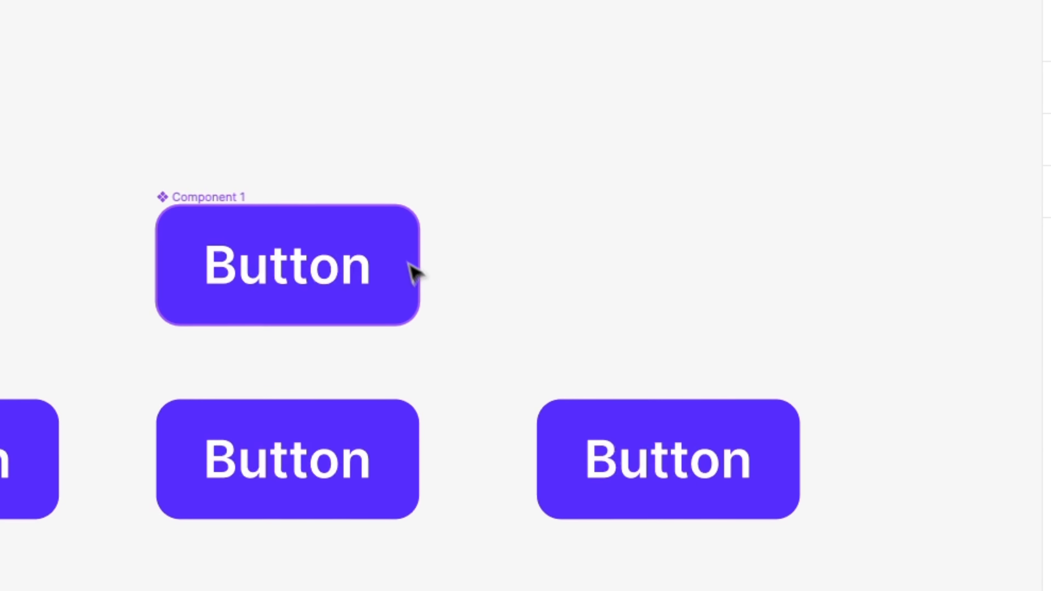
# - Change the fill of the rectangle inside the main button component to bright blue (0075FF)
pyautogui.click(387, 231)
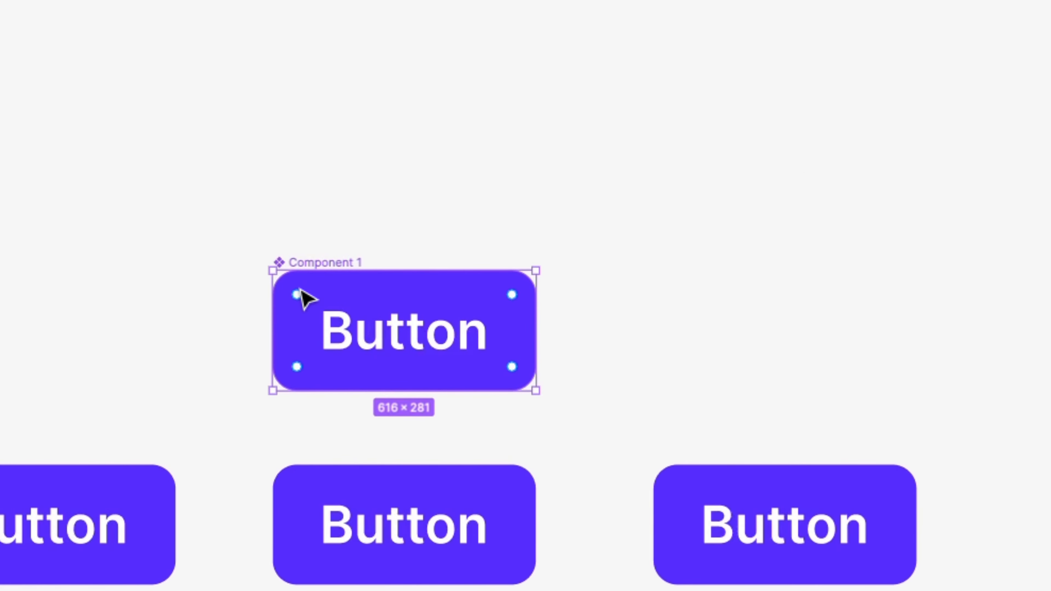
pyautogui.click(838, 474)
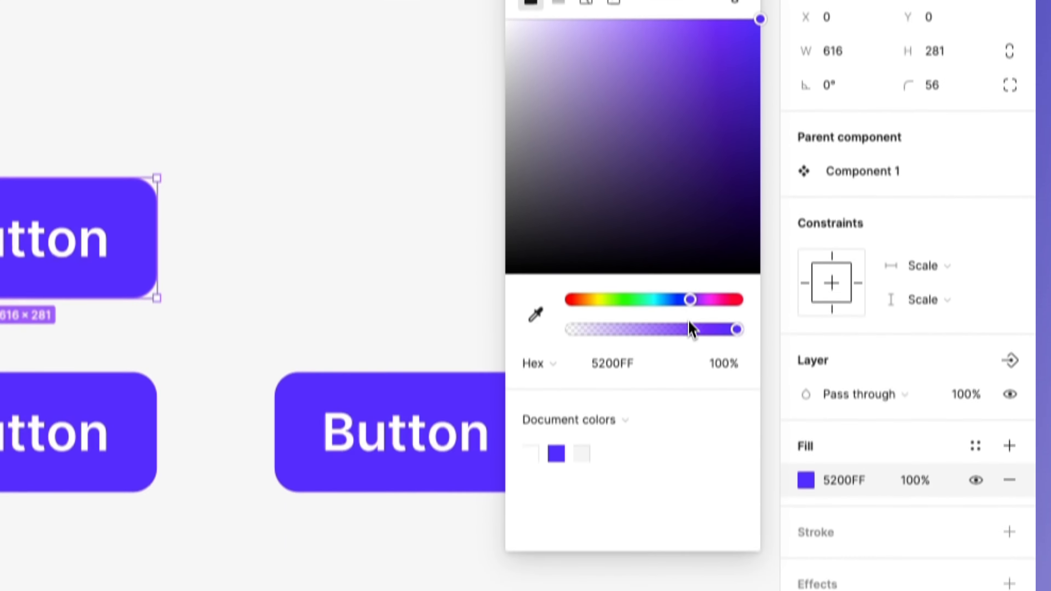
pyautogui.moveTo(690, 299); pyautogui.dragTo(594, 267)
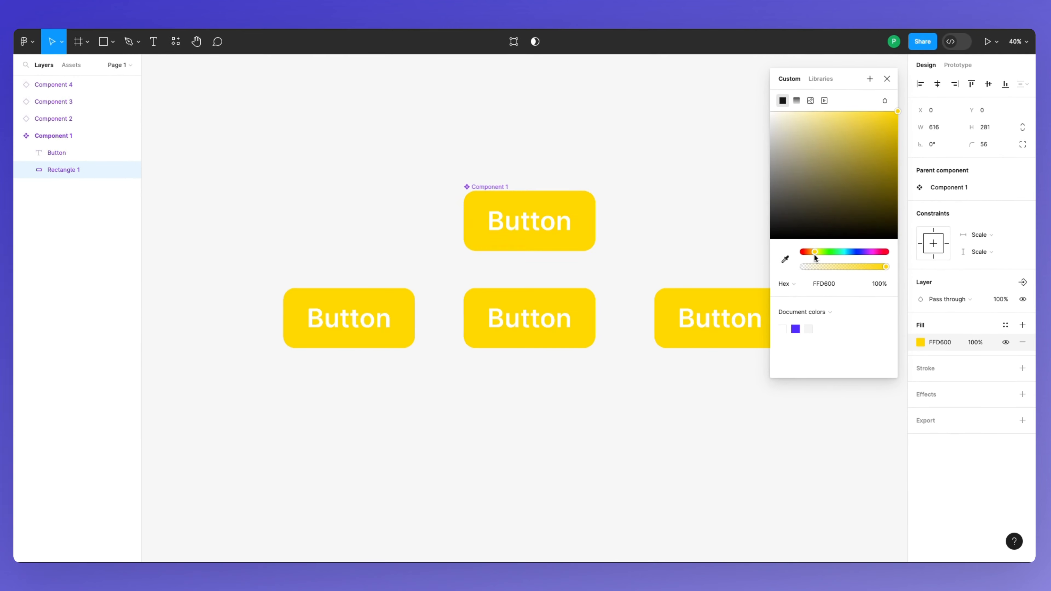
pyautogui.moveTo(814, 255); pyautogui.dragTo(857, 253)
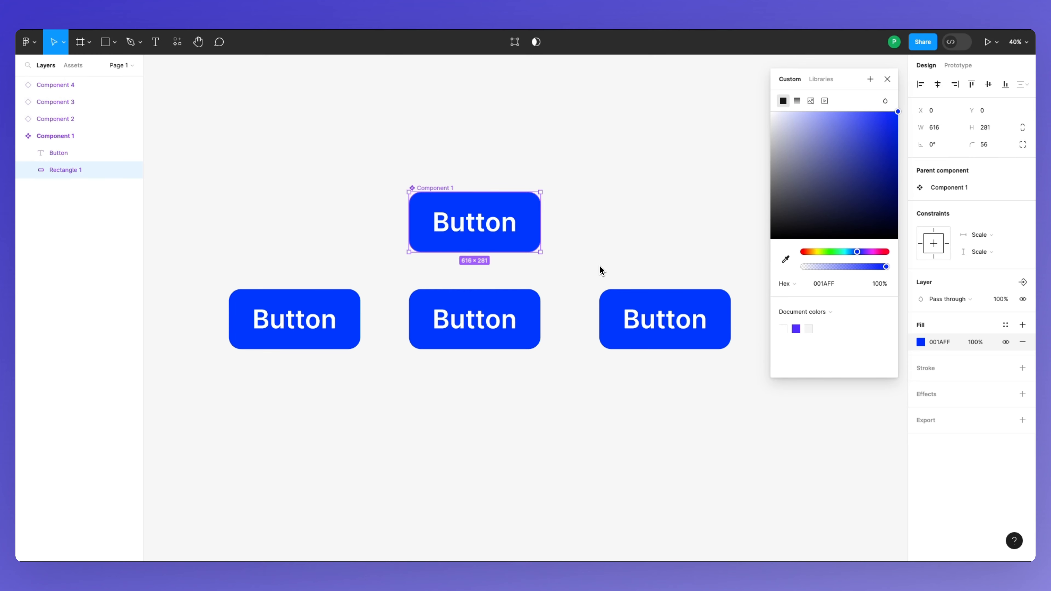
pyautogui.moveTo(858, 252); pyautogui.dragTo(855, 252)
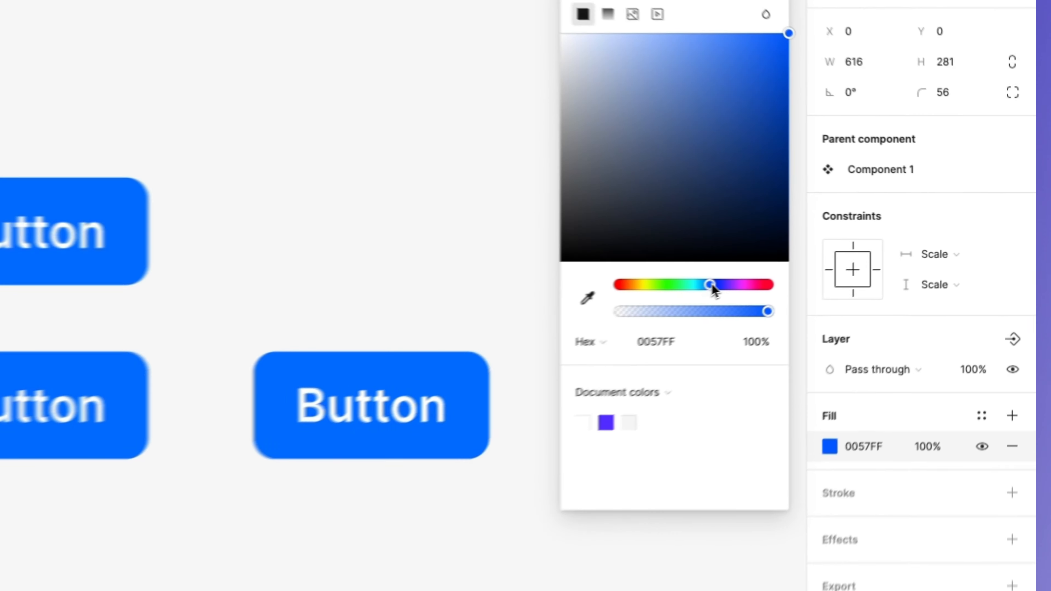
pyautogui.moveTo(713, 287); pyautogui.dragTo(709, 286)
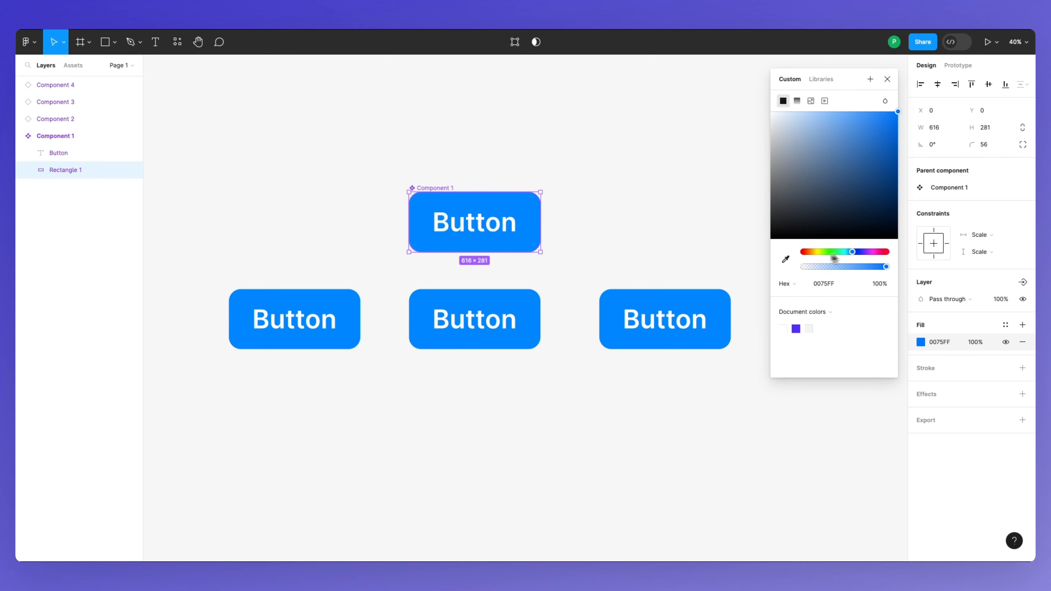
# - Change the font of the Button text in the main component to Proxima Nova
pyautogui.click(502, 229)
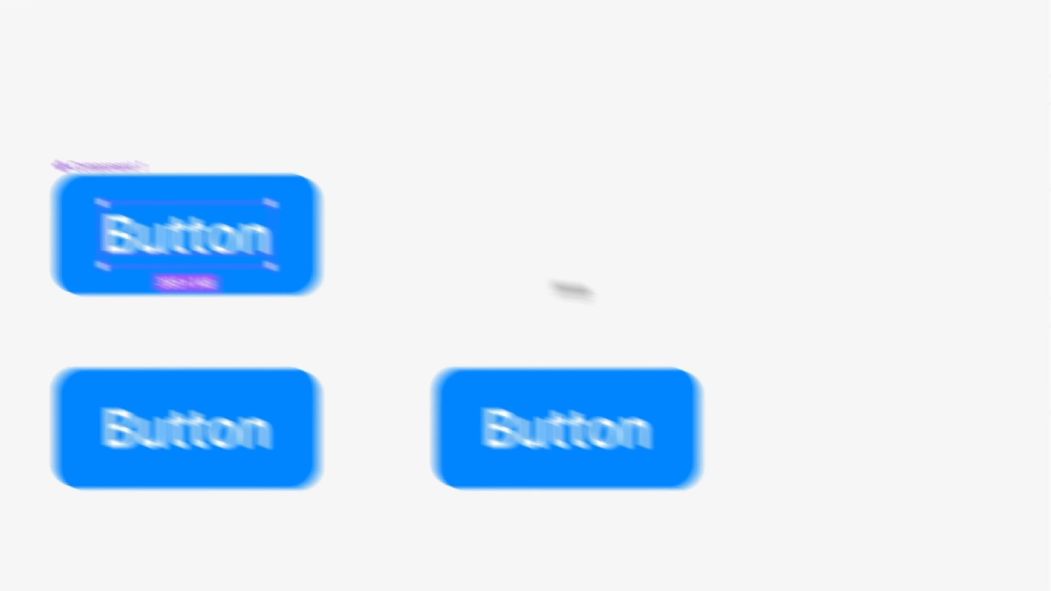
pyautogui.scroll(-1, 839, 327)
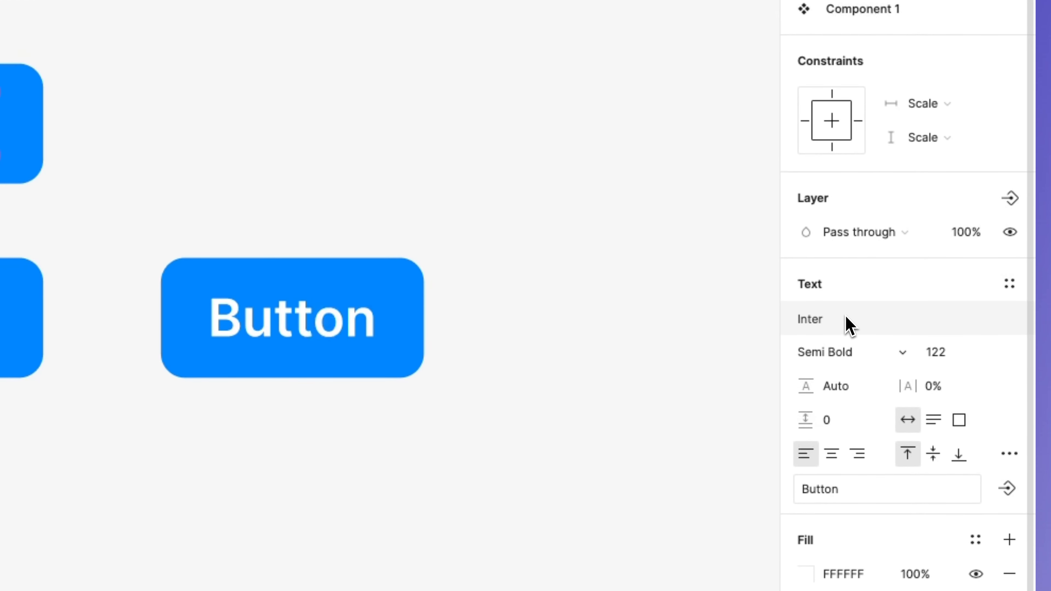
pyautogui.click(845, 326)
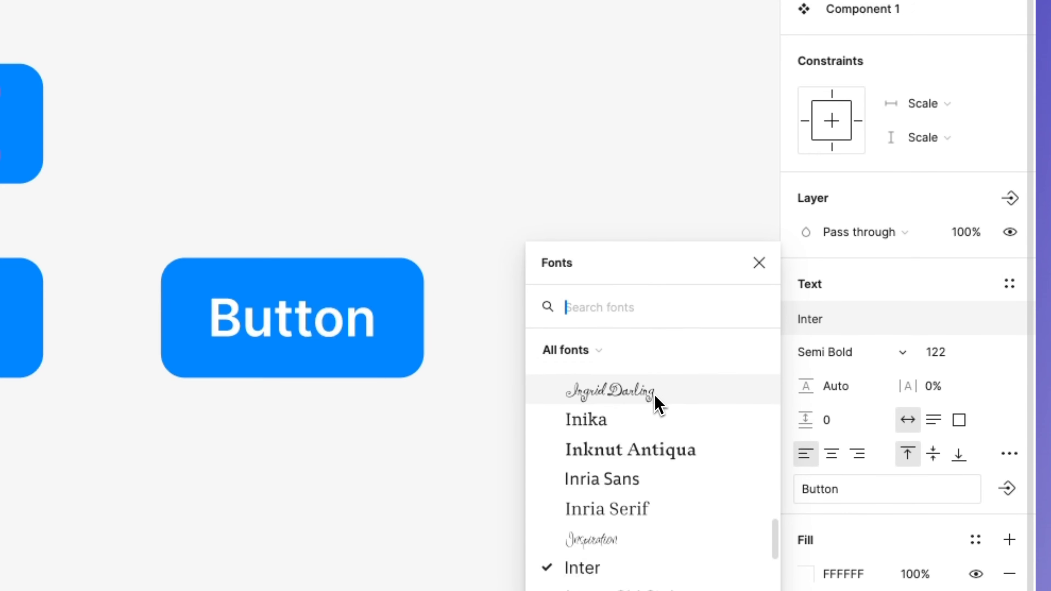
pyautogui.scroll(-3, 657, 405)
pyautogui.scroll(-3, 657, 405)
pyautogui.scroll(-5, 798, 371)
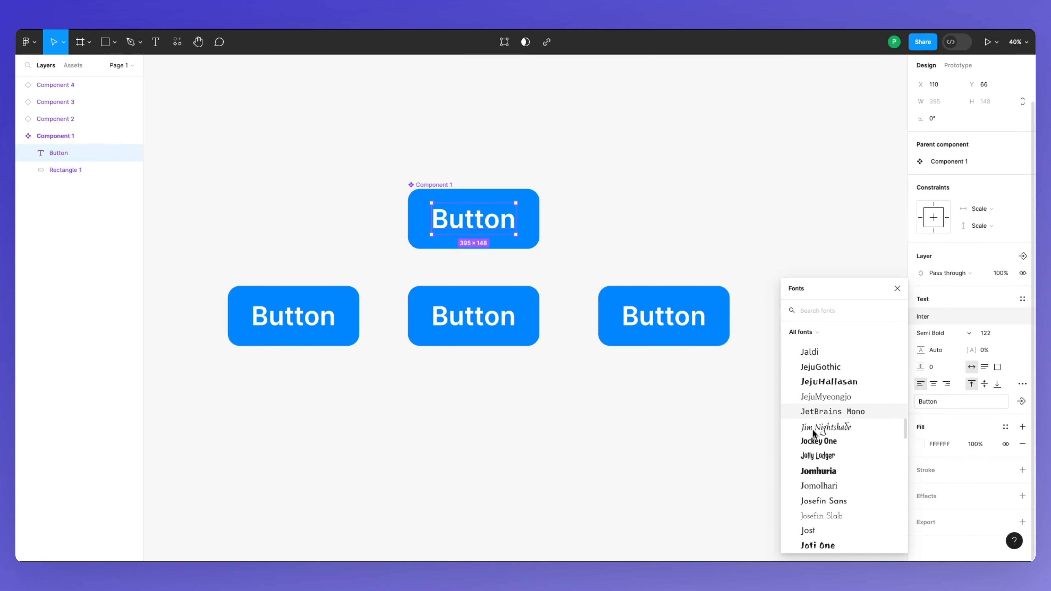
pyautogui.scroll(-5, 813, 430)
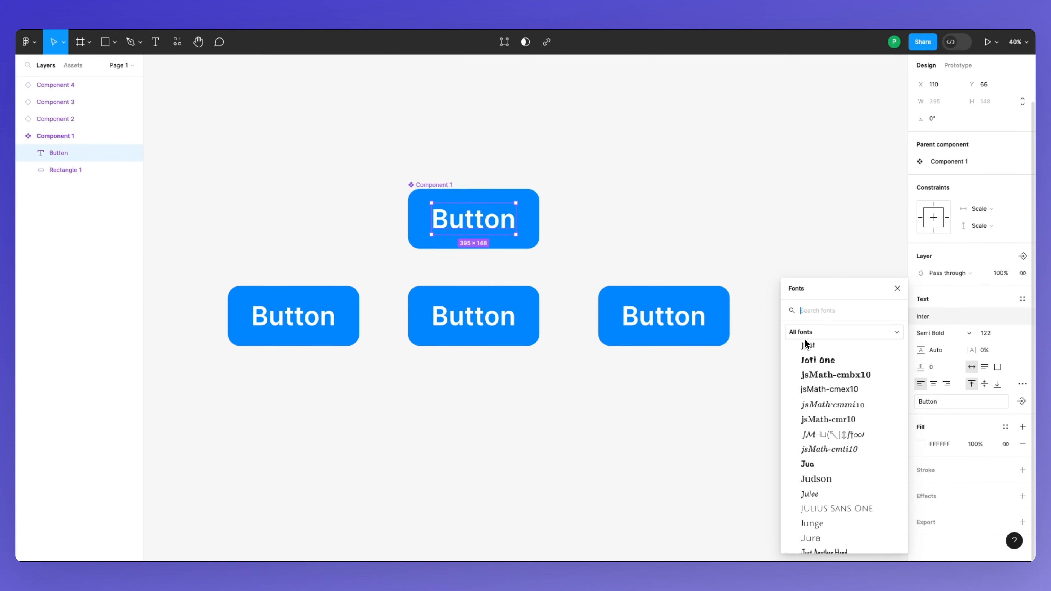
pyautogui.write('prox')
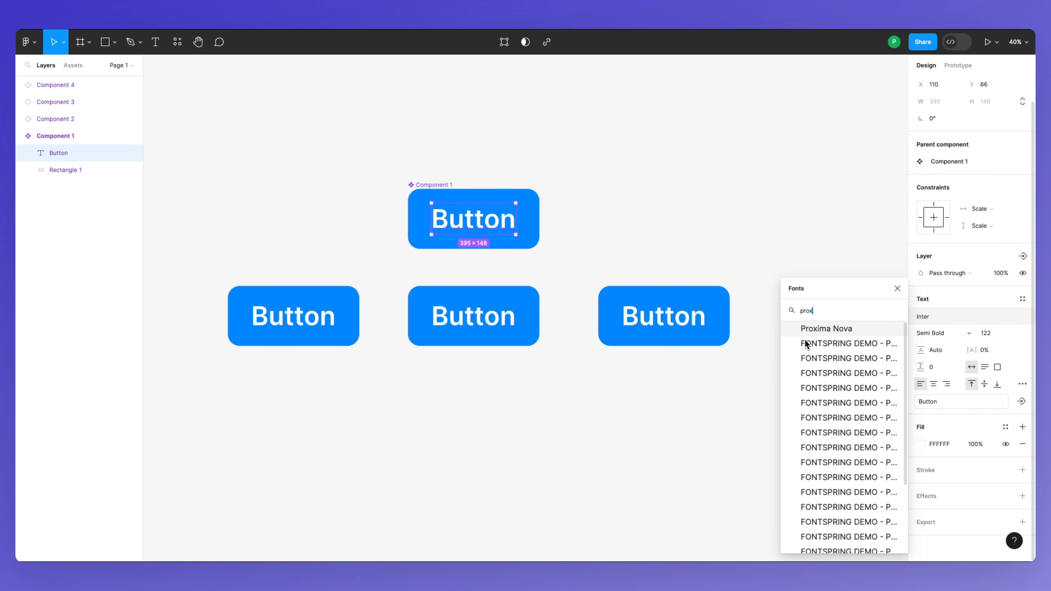
pyautogui.click(811, 332)
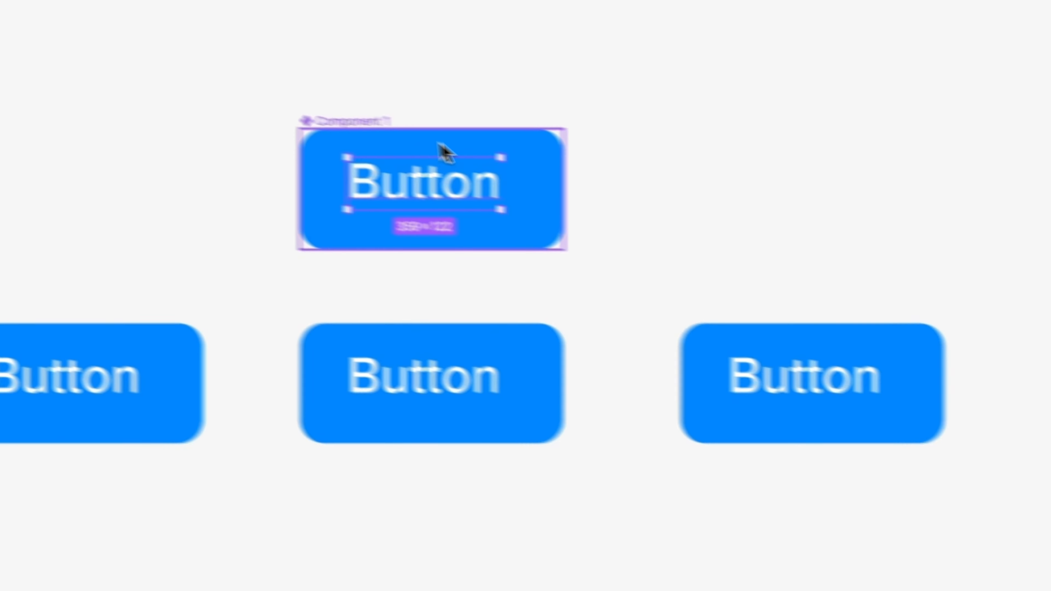
pyautogui.moveTo(439, 148); pyautogui.dragTo(554, 202)
pyautogui.scroll(-5, 750, 210)
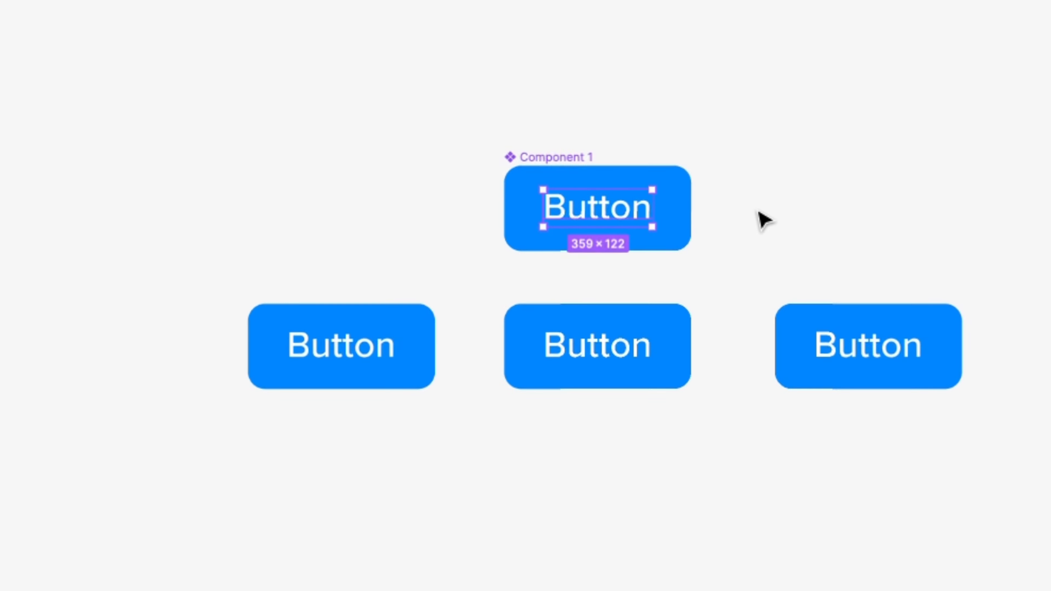